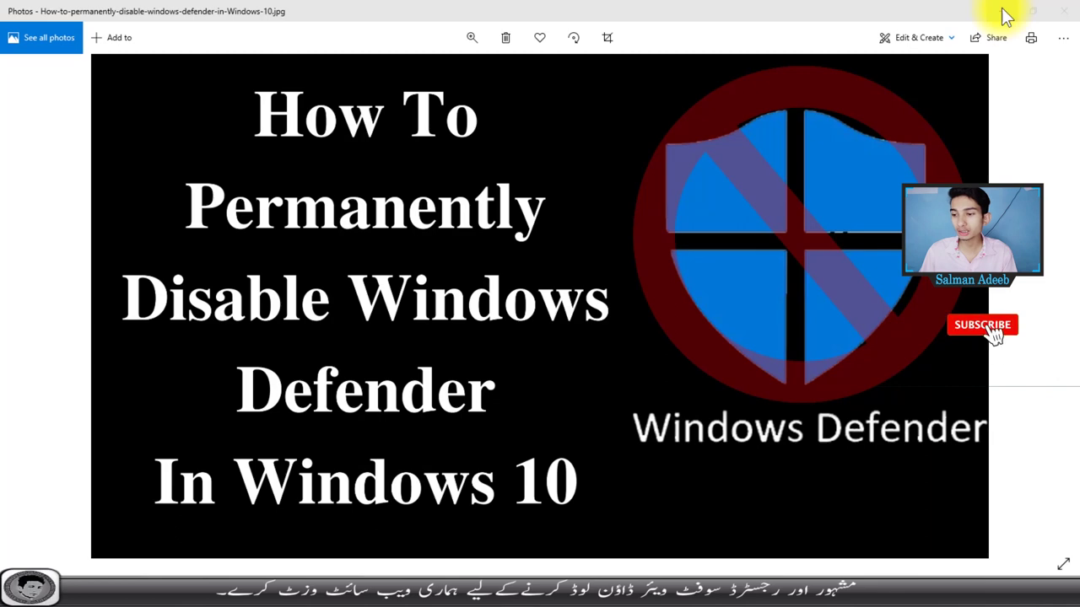
Step: Minimize the open image in Photos and refresh the desktop
click(1004, 15)
click(1062, 7)
right_click(310, 186)
click(379, 226)
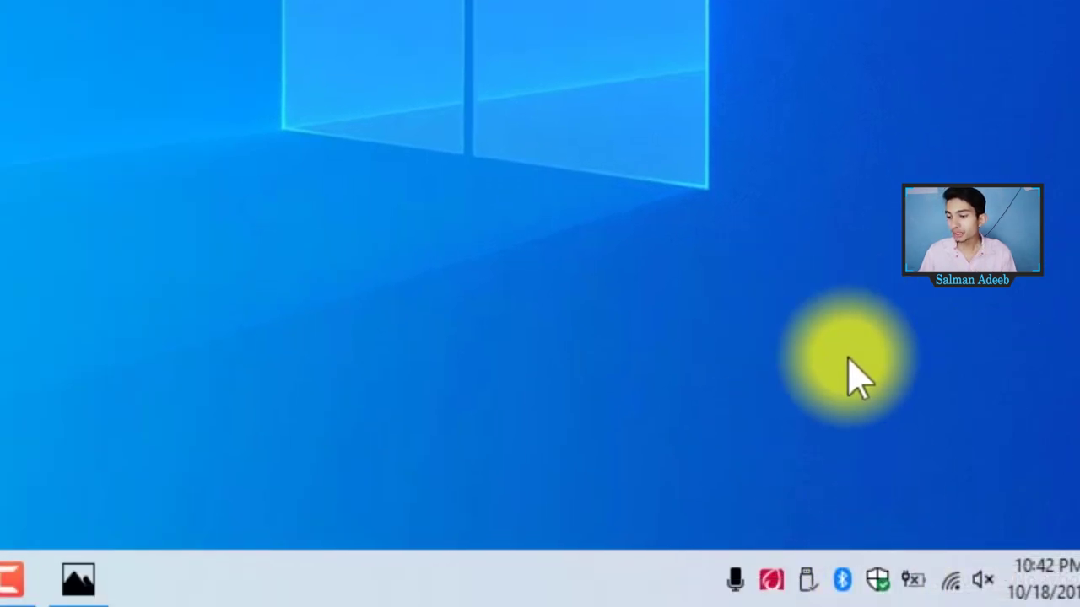
Step: Open the Windows Security dashboard
click(872, 583)
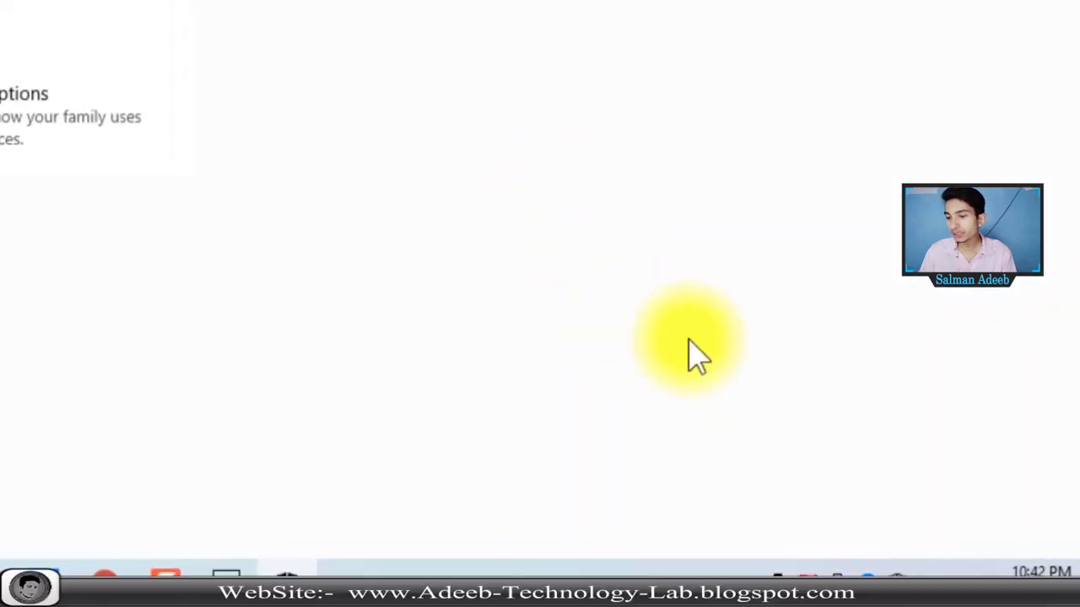
right_click(908, 561)
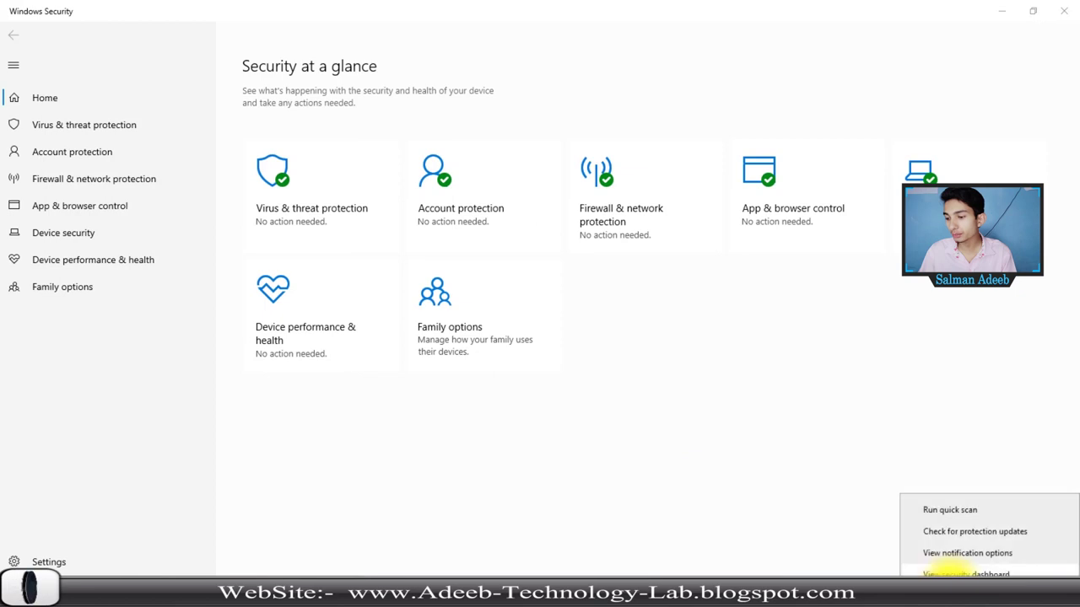
click(950, 574)
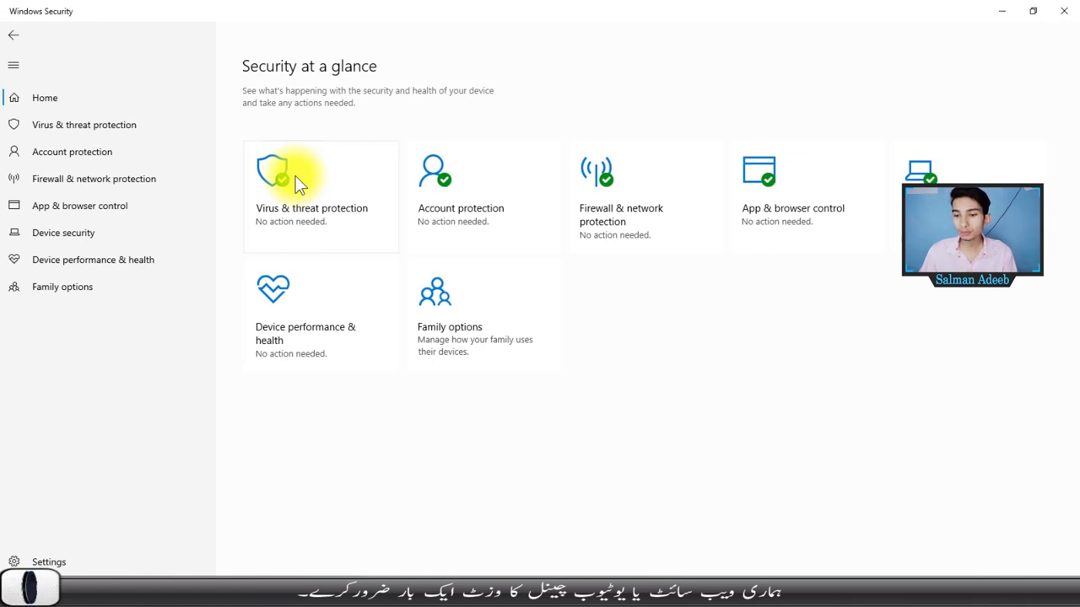
Step: Review the Virus & threat protection, Account protection and Firewall & network protection pages in Windows Security
click(699, 354)
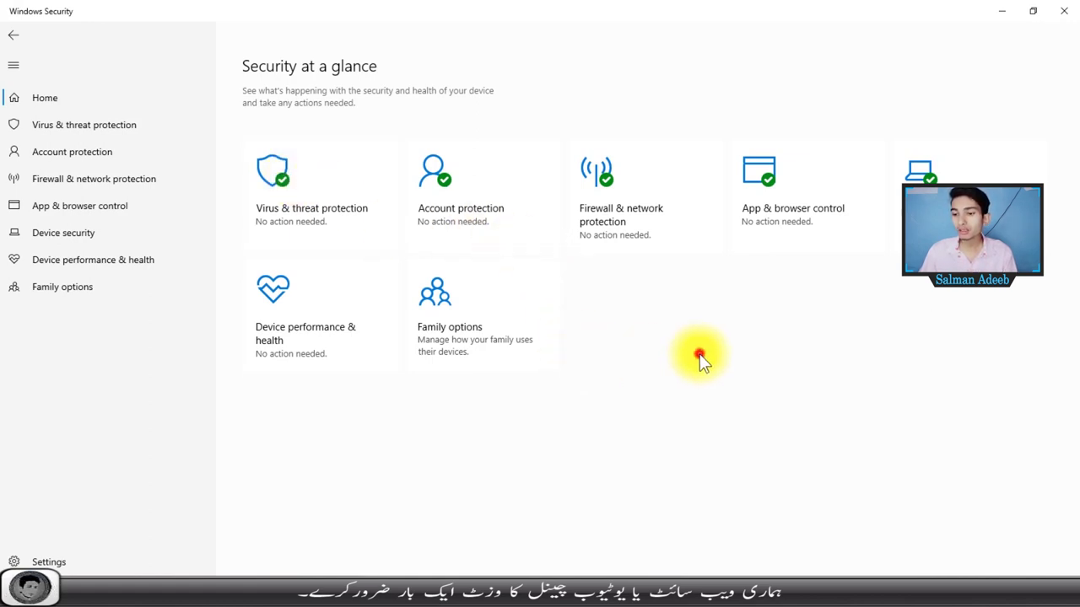
click(295, 186)
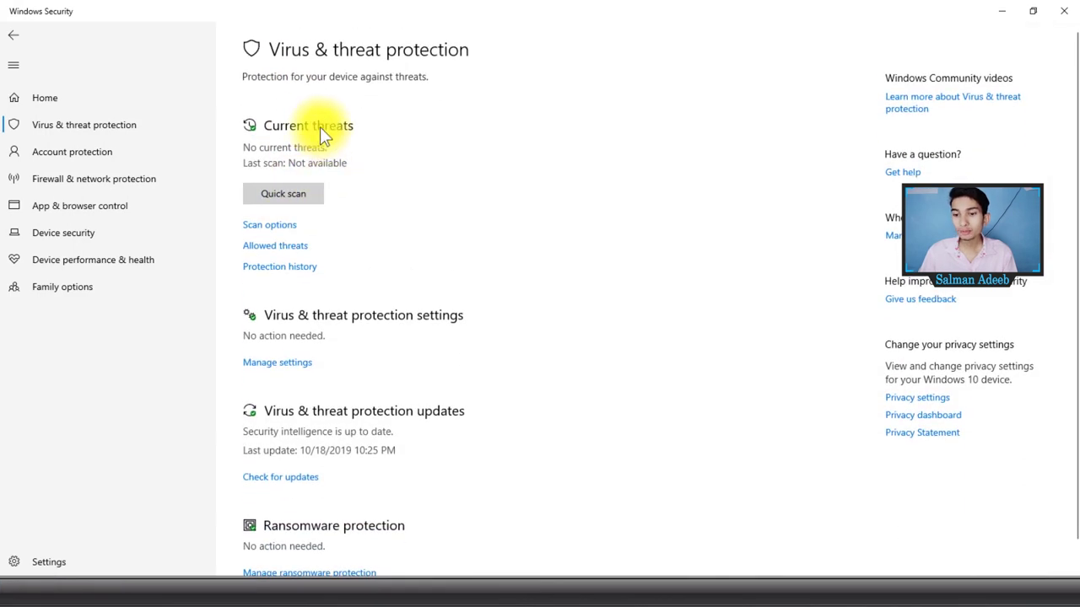
click(48, 93)
click(429, 180)
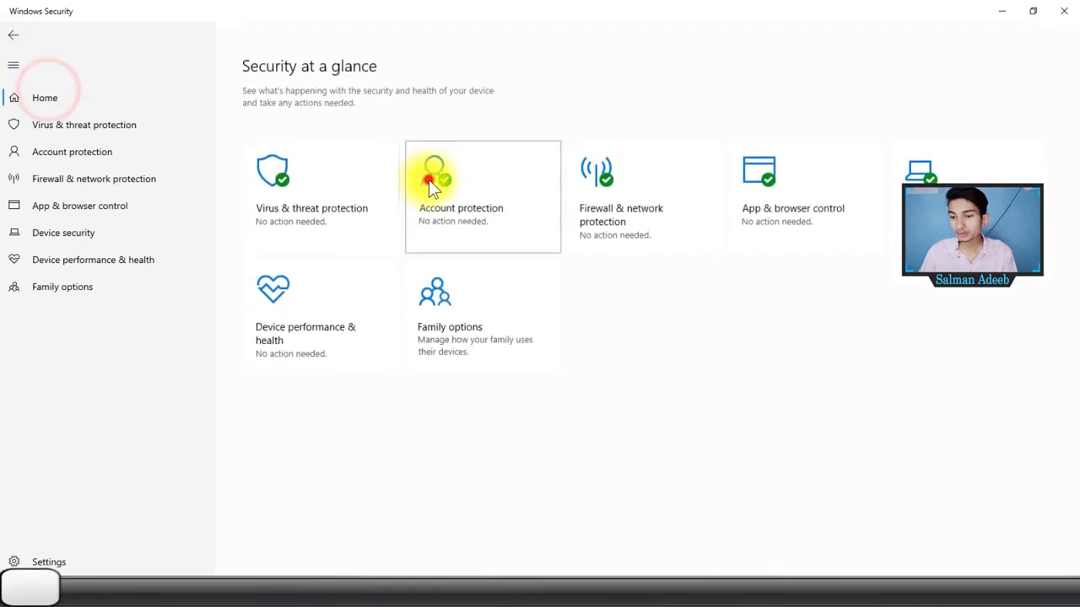
click(64, 181)
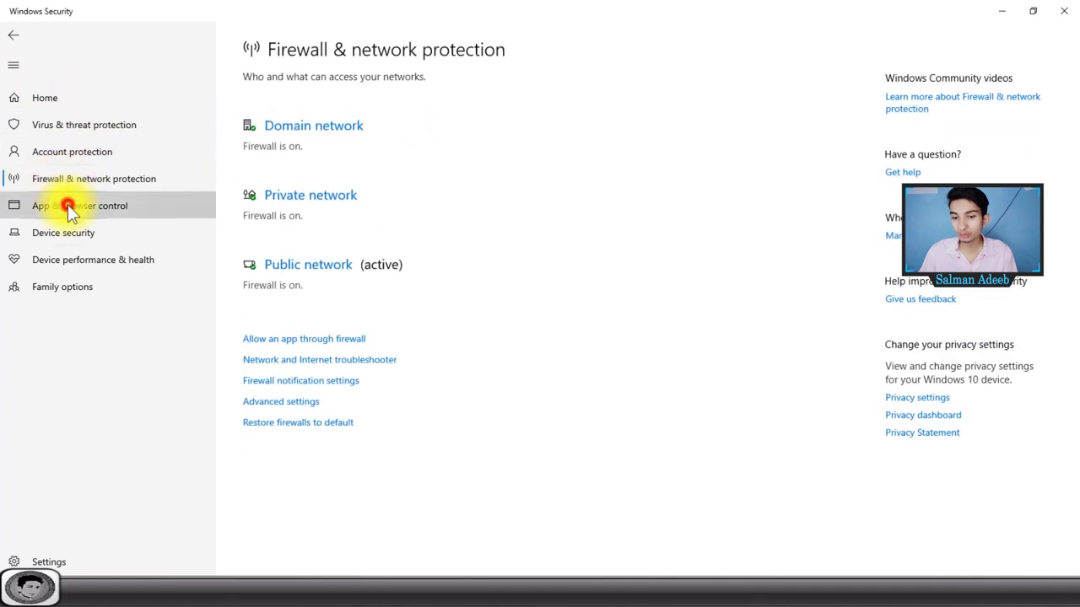
Step: In App & browser control, turn off Check apps and files, SmartScreen for Microsoft Edge and SmartScreen for Microsoft Store apps
click(68, 205)
click(251, 239)
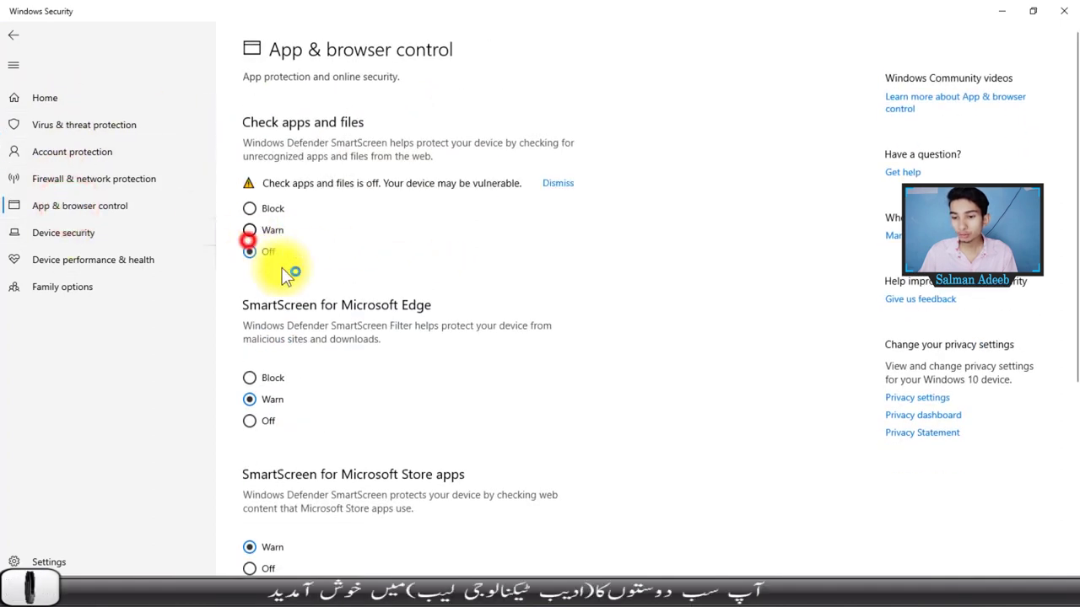
click(251, 426)
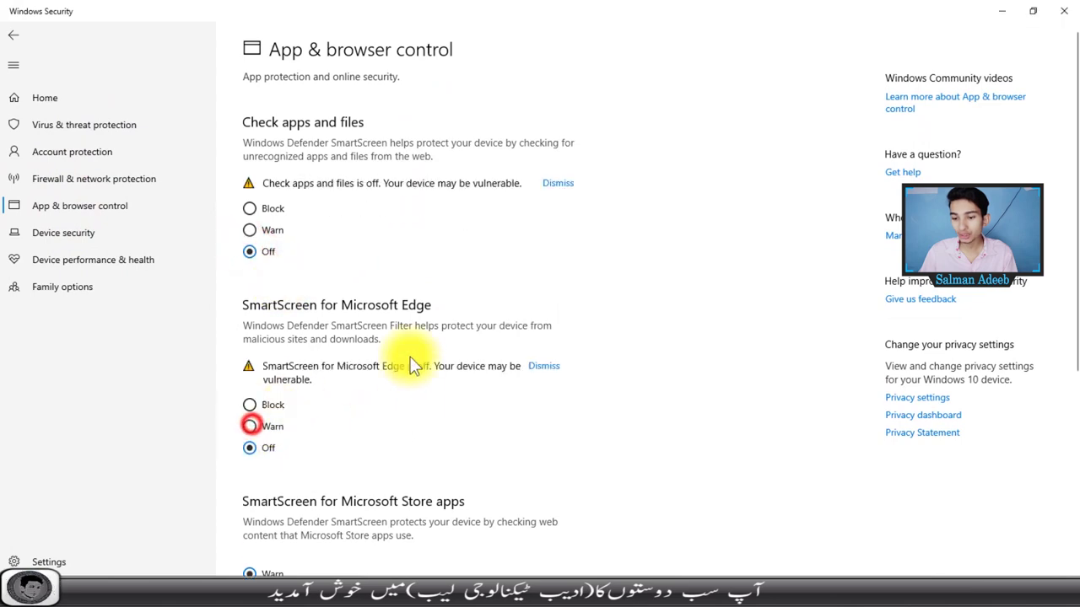
scroll(346, 389, down, 4)
click(251, 429)
scroll(328, 385, down, 3)
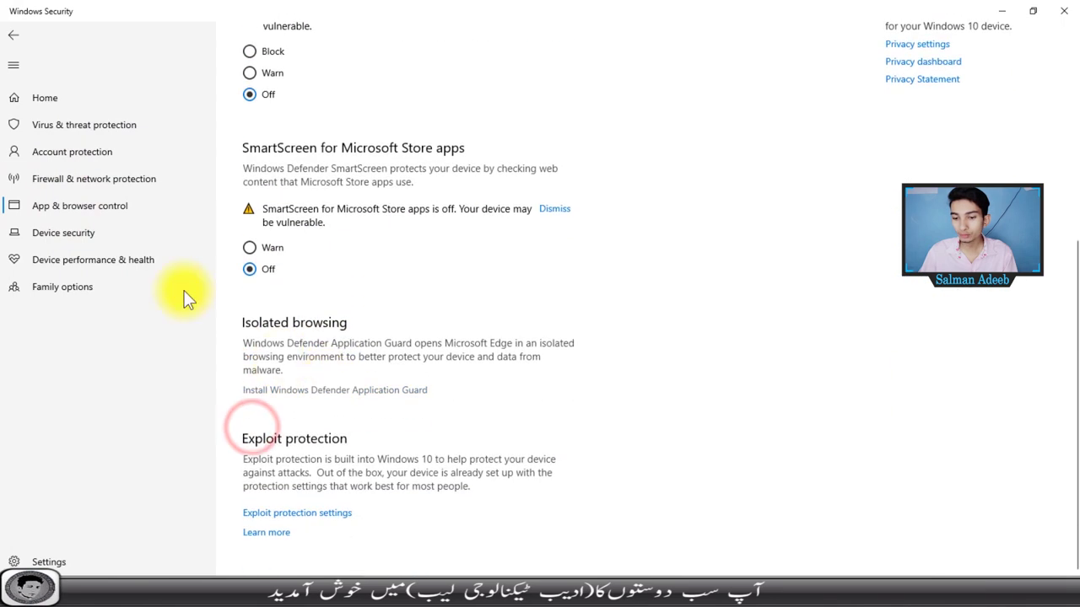
Step: Look through Device security, Device performance & health and Family options, and recheck App & browser control and Virus & threat protection
click(80, 232)
click(91, 263)
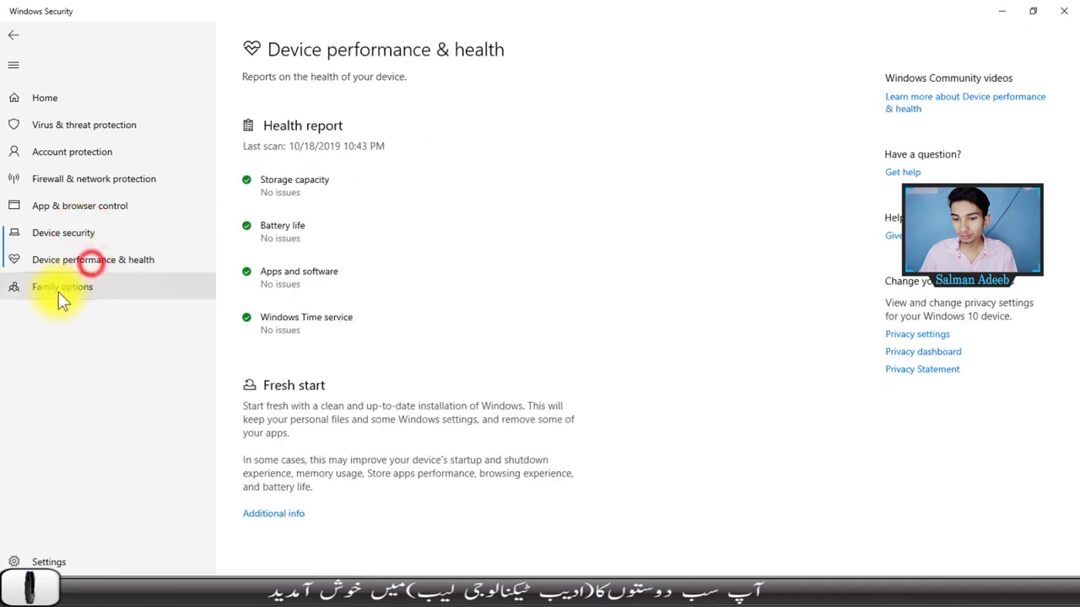
click(58, 292)
click(61, 207)
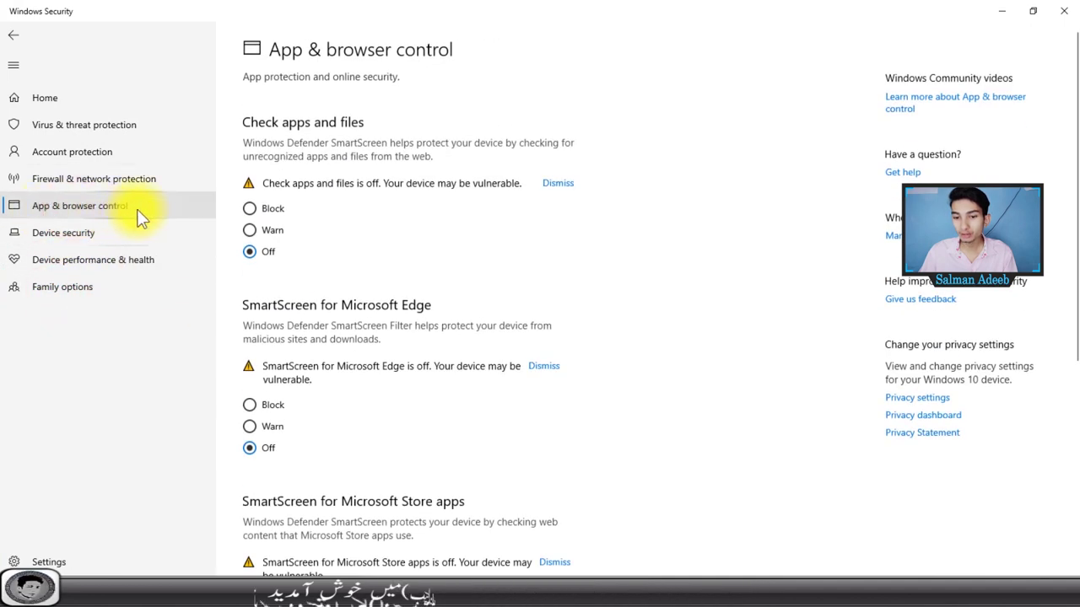
click(96, 102)
click(293, 174)
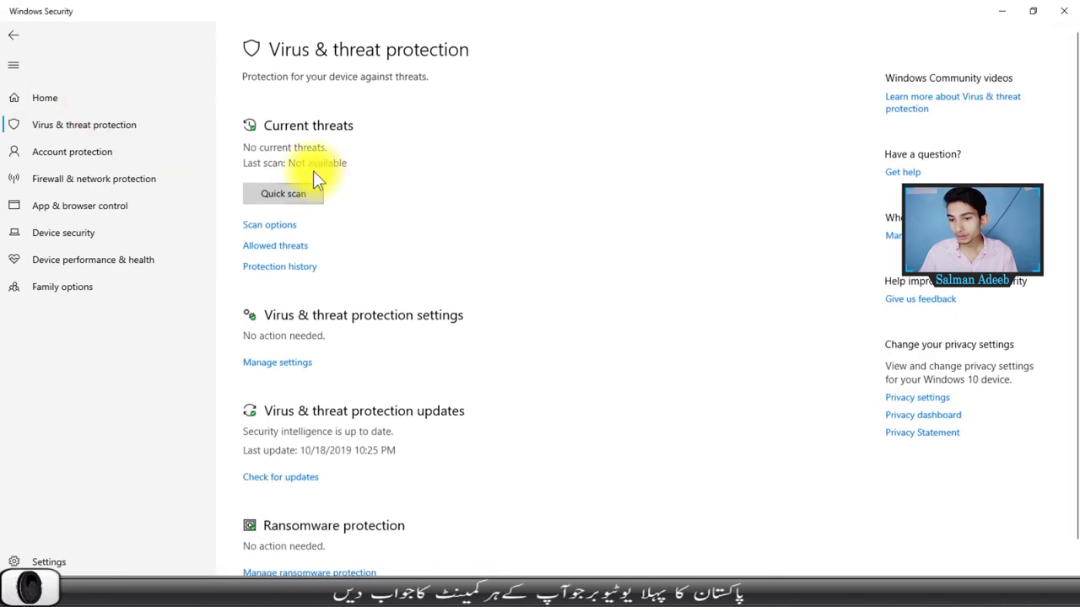
Step: Close Windows Security and refresh the desktop
key(alt+F4)
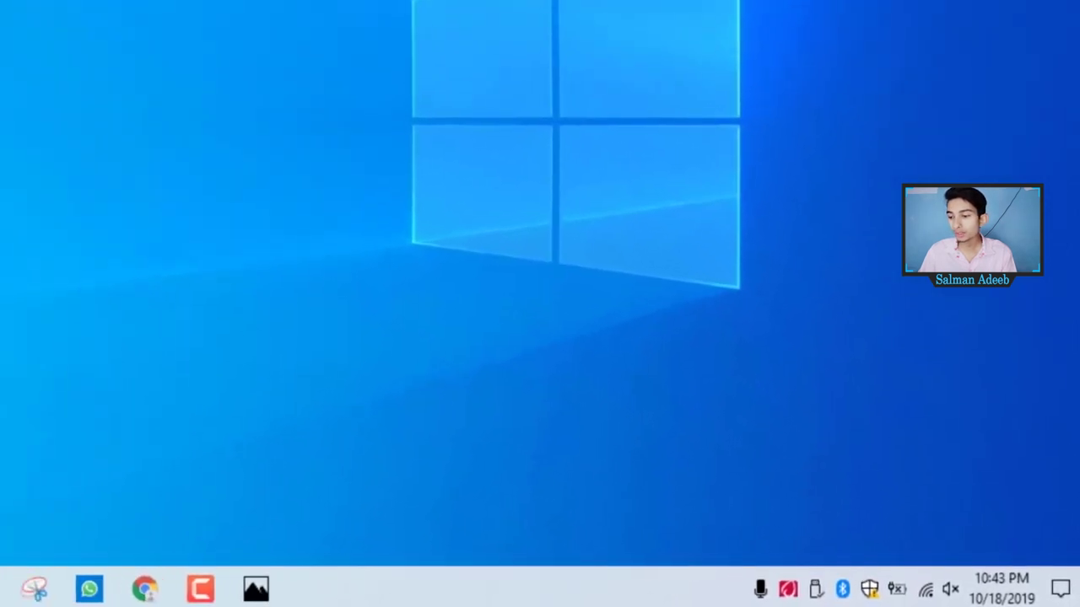
right_click(385, 156)
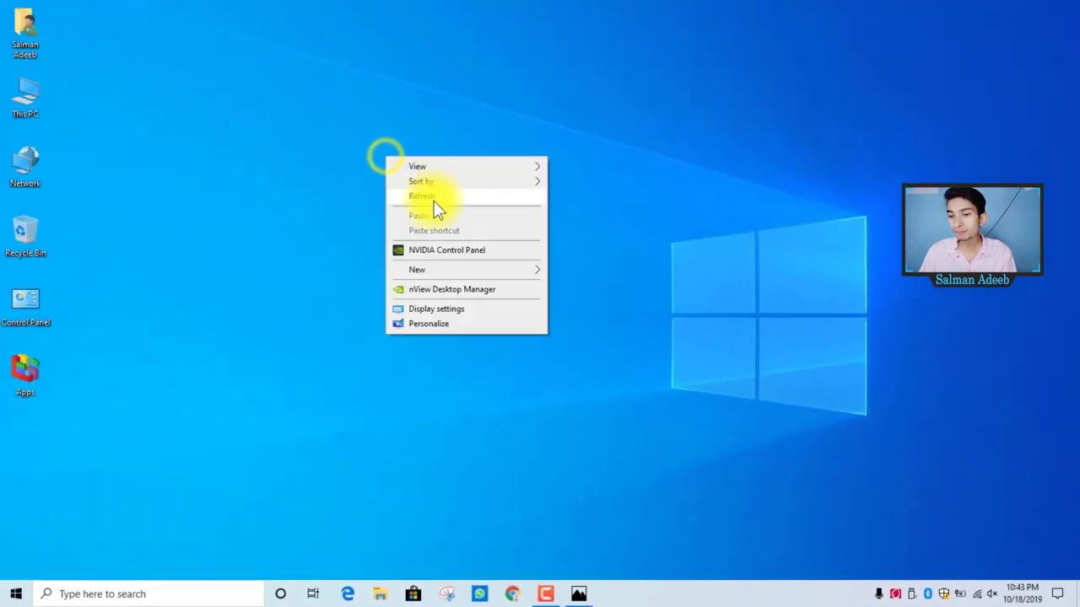
click(435, 196)
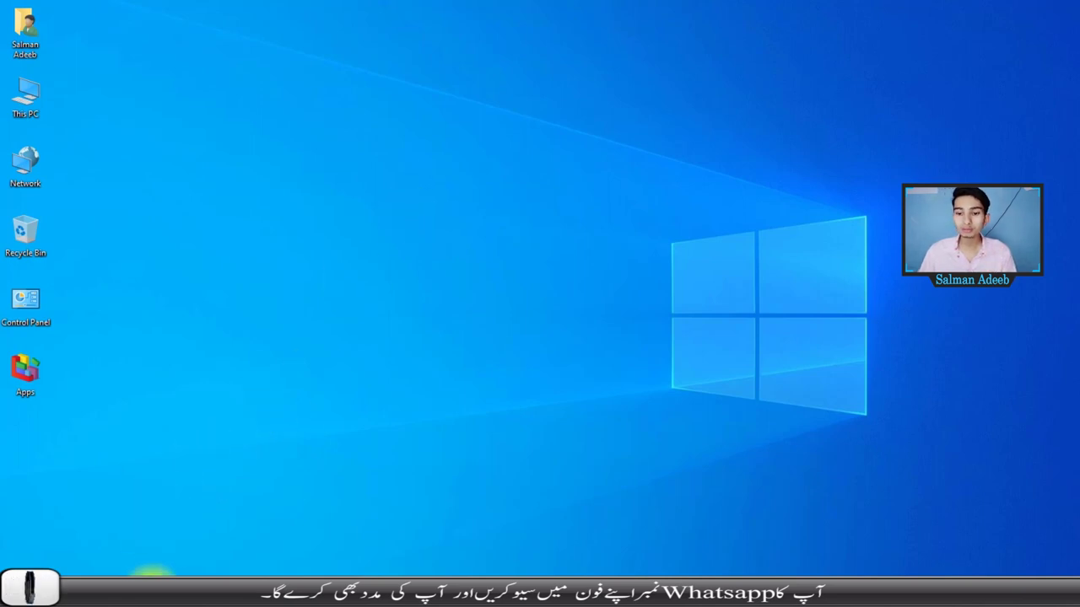
click(128, 590)
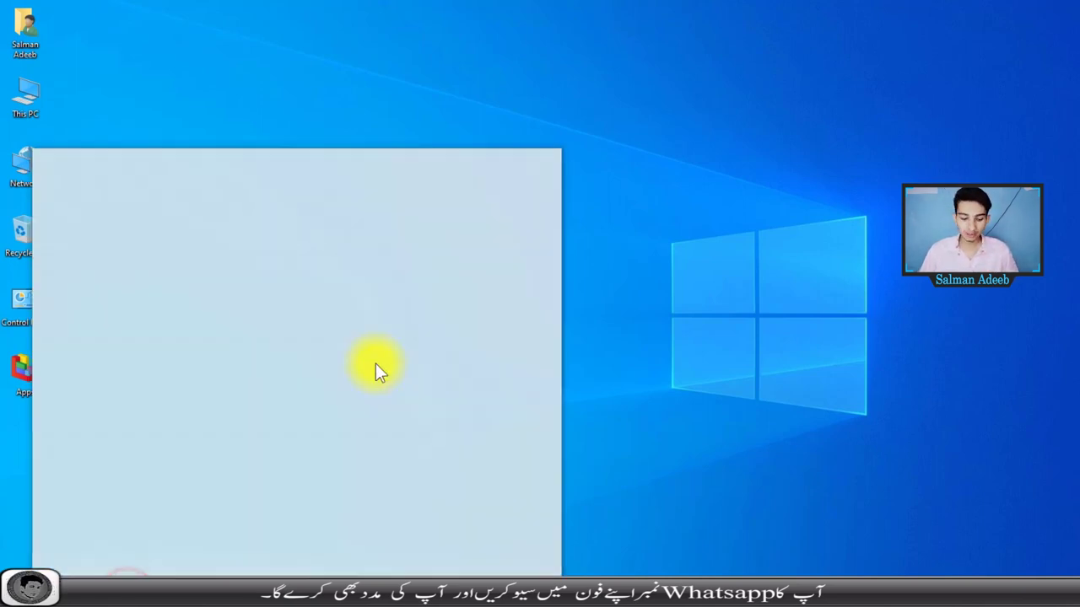
text(gpedit)
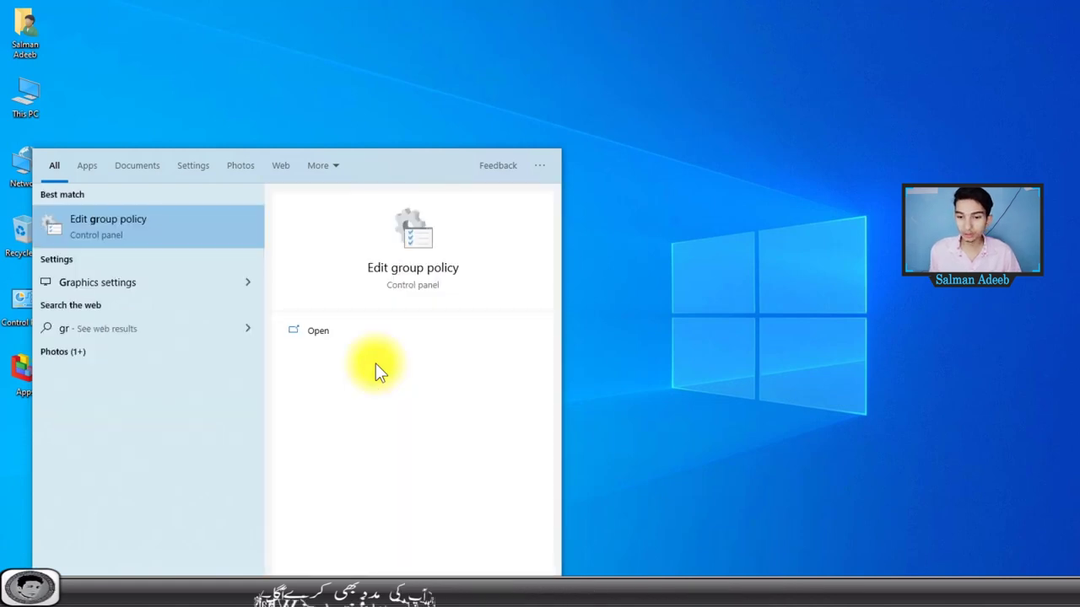
key(Return)
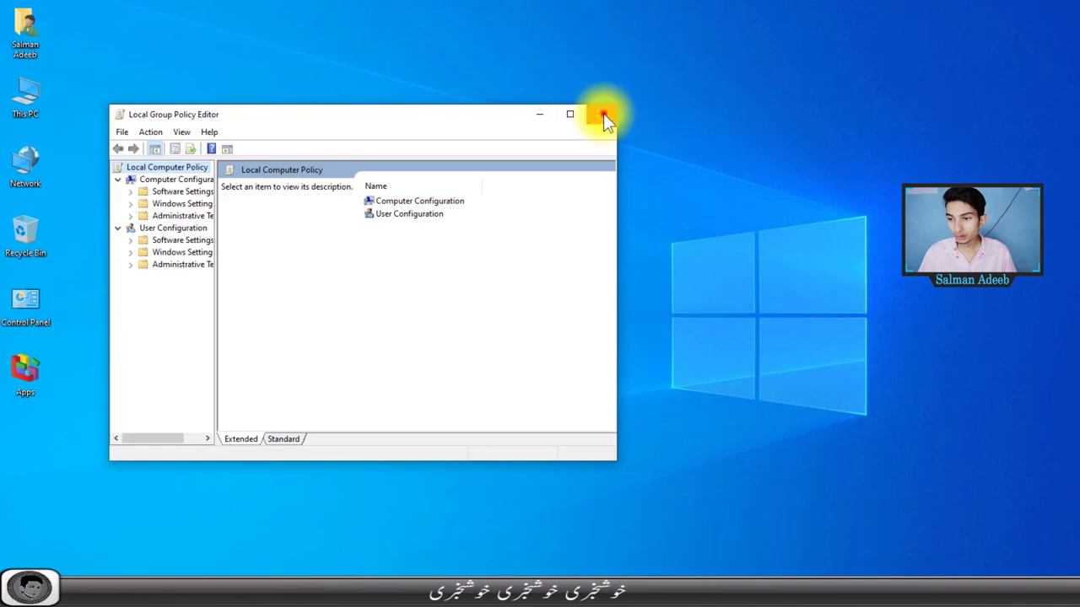
click(603, 113)
Step: Search Windows for "gr", open Edit group policy, maximize the editor and widen its policy tree
click(226, 573)
text(gr)
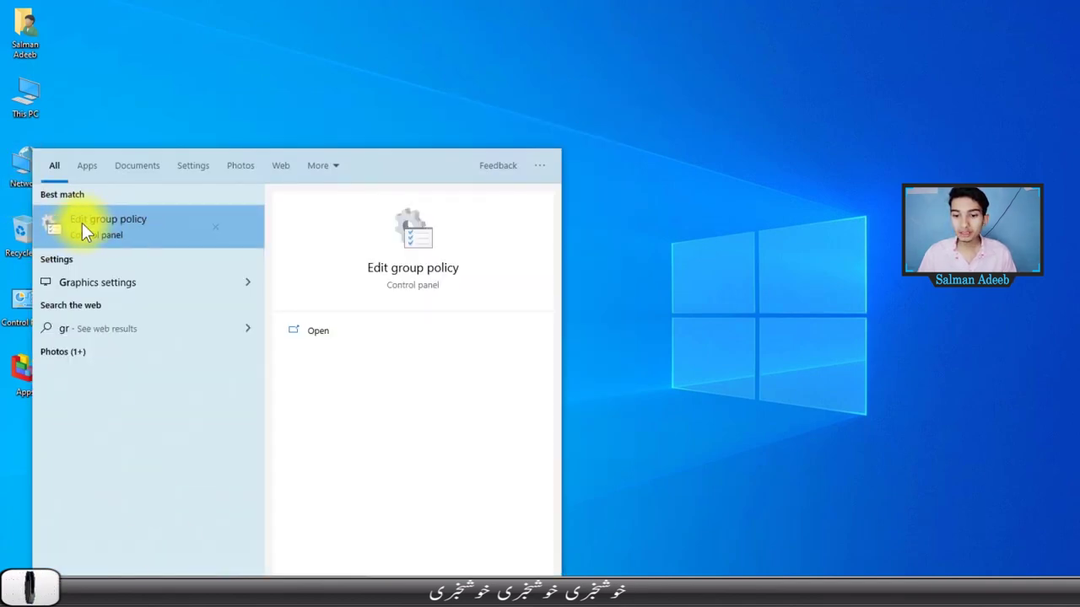
click(180, 228)
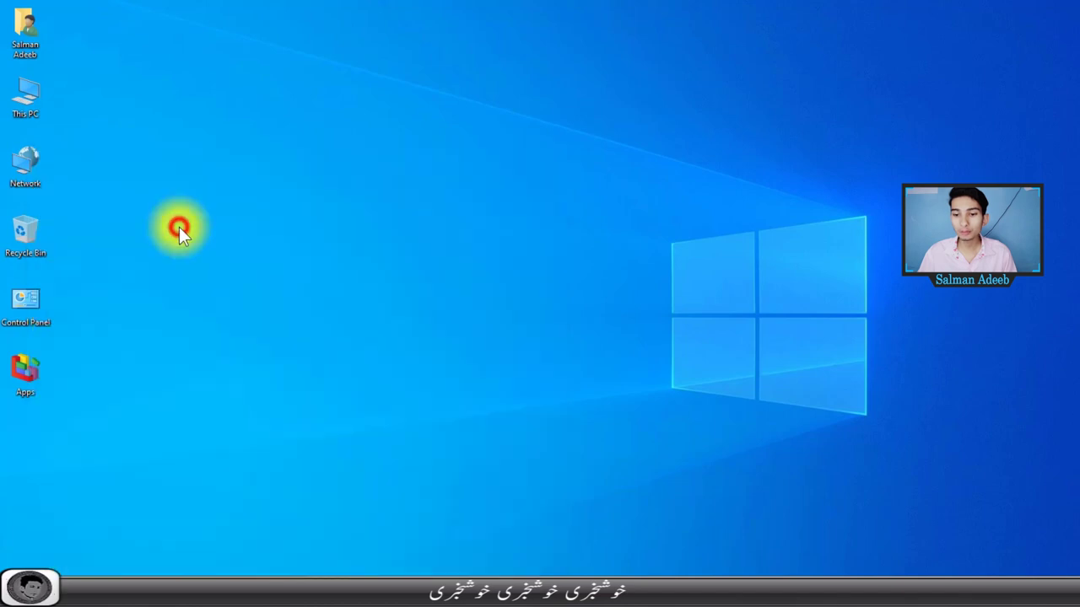
click(571, 111)
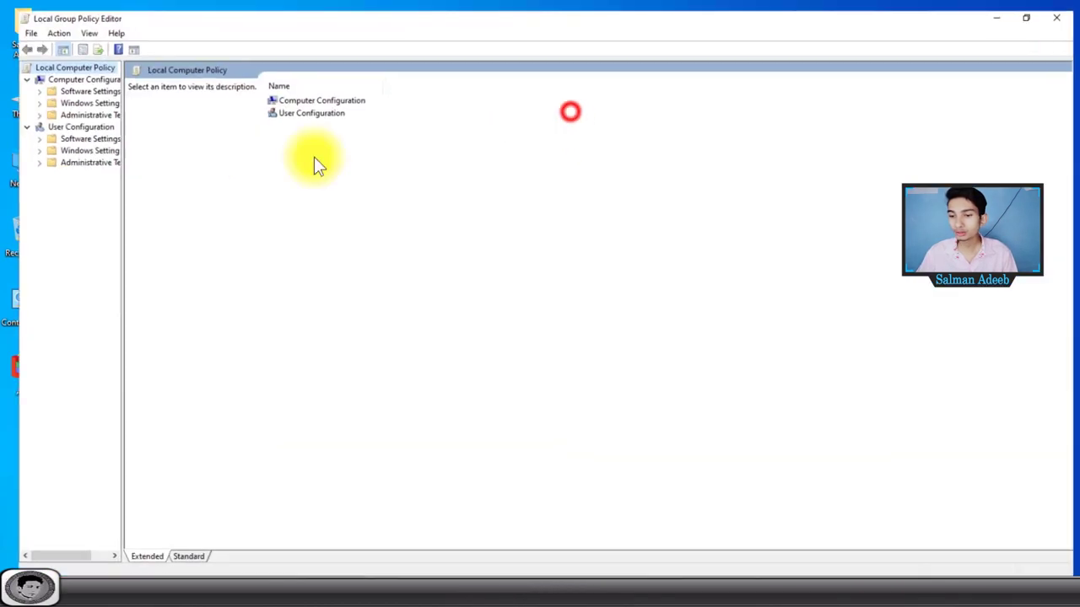
drag(107, 198, 178, 197)
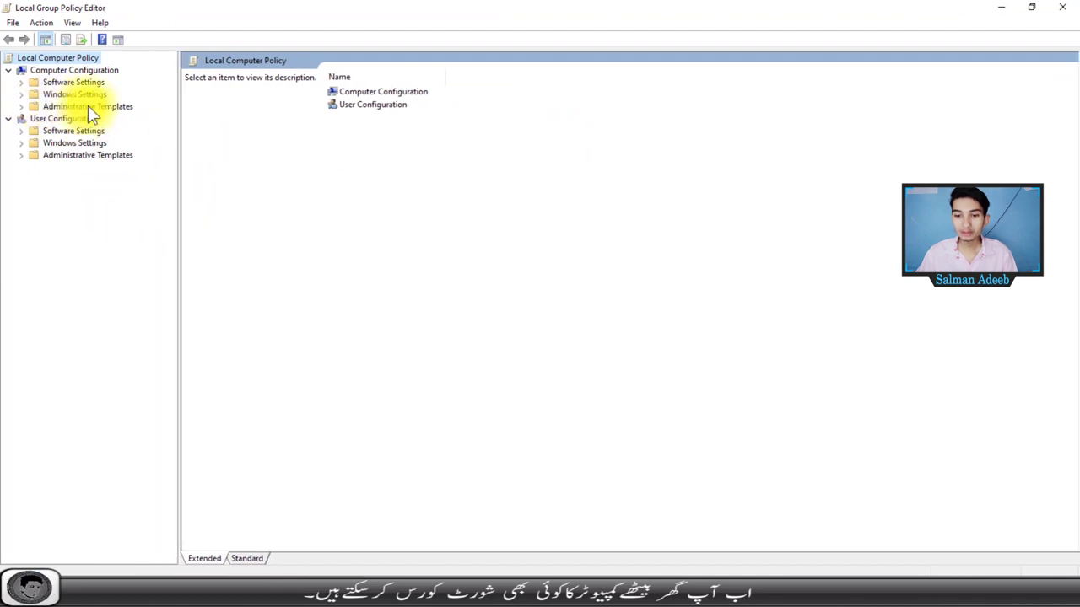
Step: Open the Windows Defender Antivirus folder under Computer Configuration, Administrative Templates, Windows Components
click(43, 107)
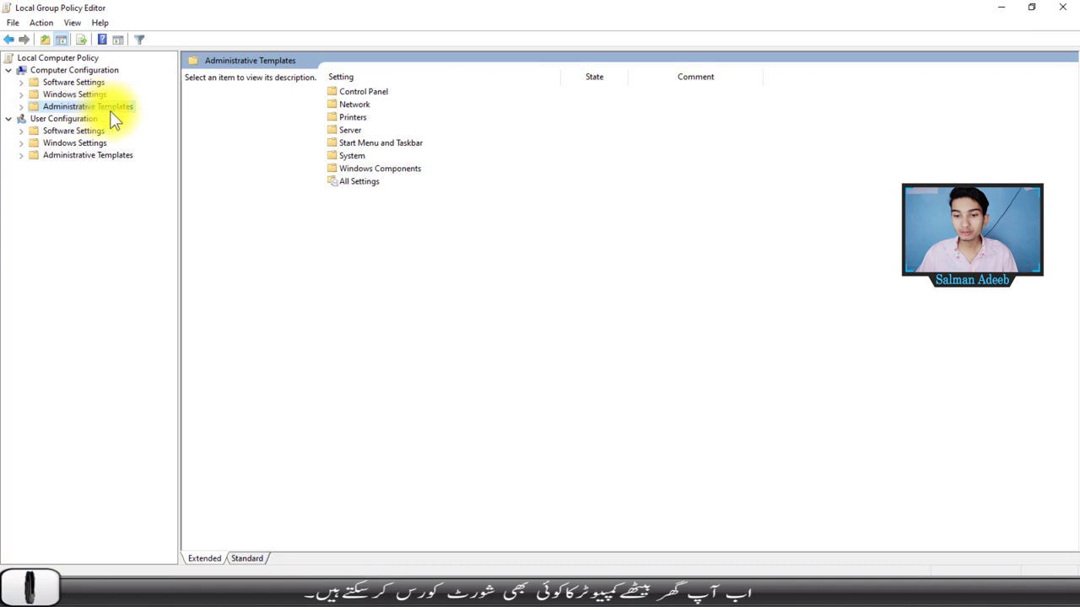
click(349, 170)
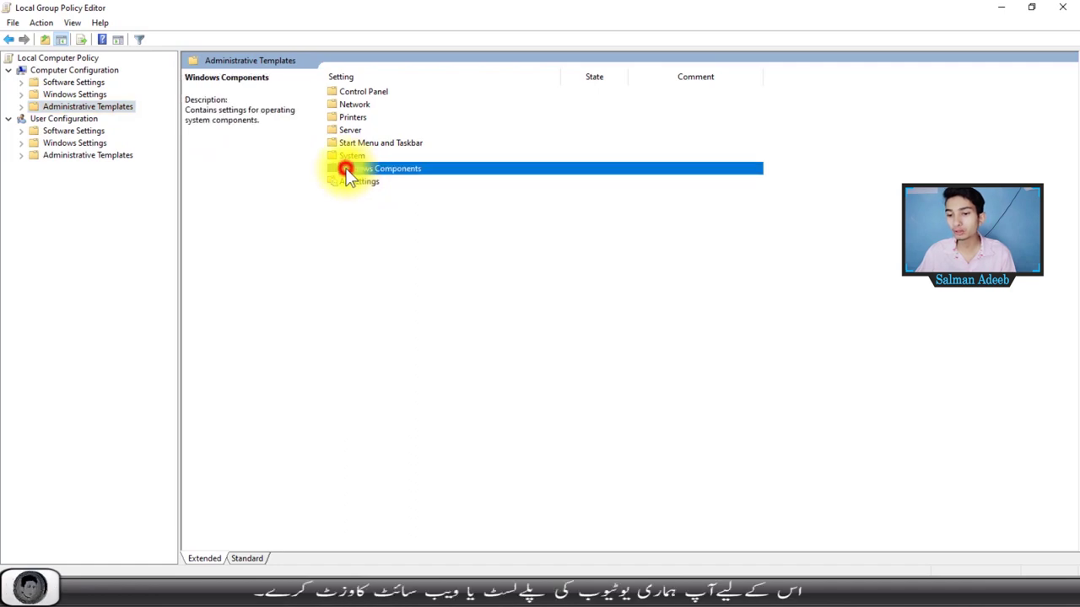
double_click(403, 170)
scroll(384, 245, down, 3)
scroll(390, 272, down, 14)
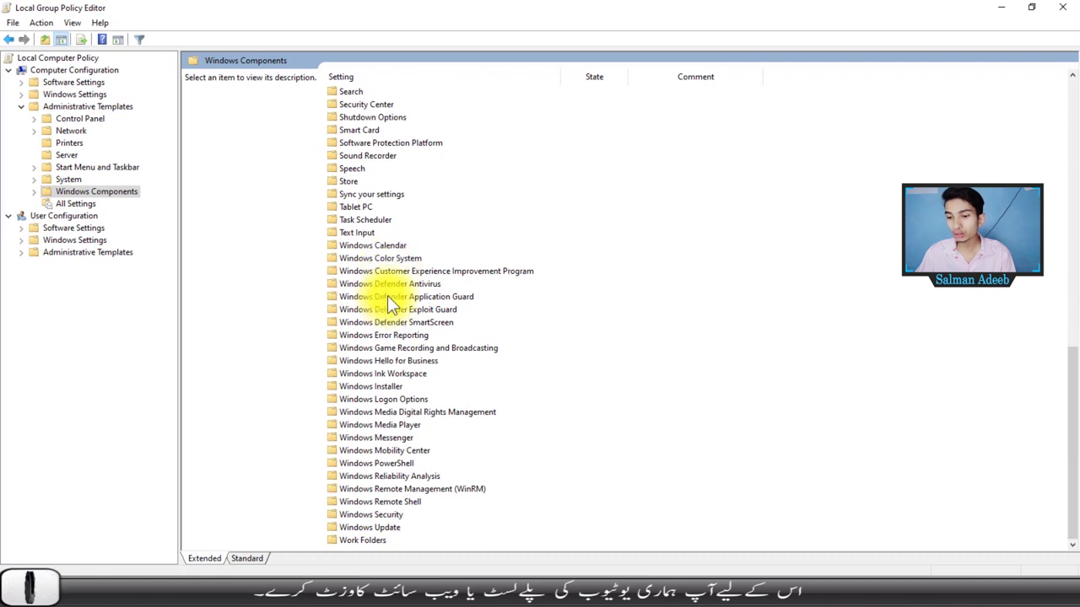
click(388, 285)
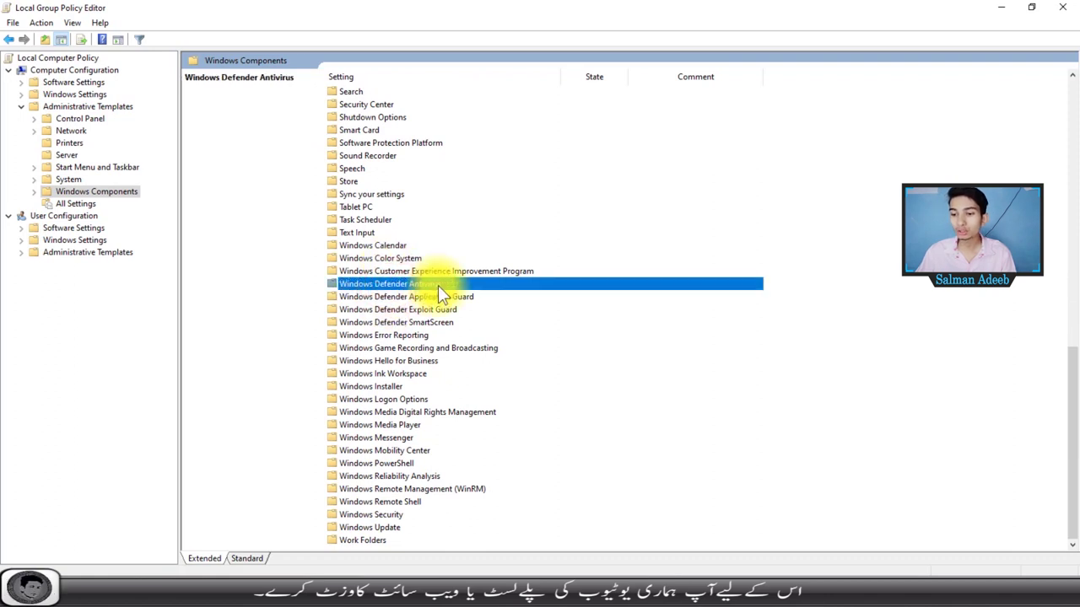
double_click(438, 285)
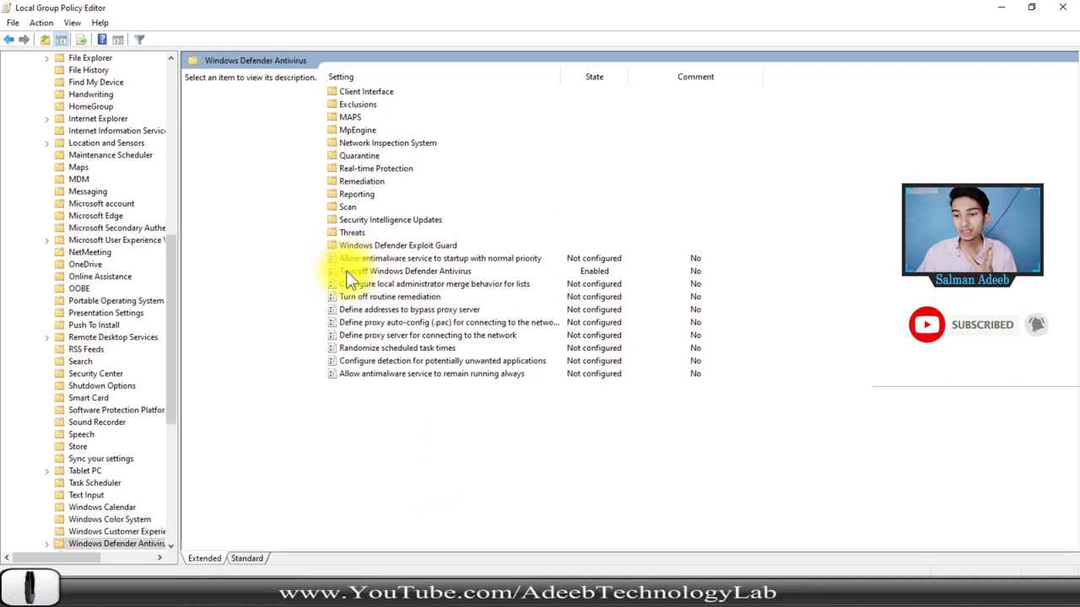
Step: Set the Turn off Windows Defender Antivirus policy to Enabled and return to the desktop
click(373, 272)
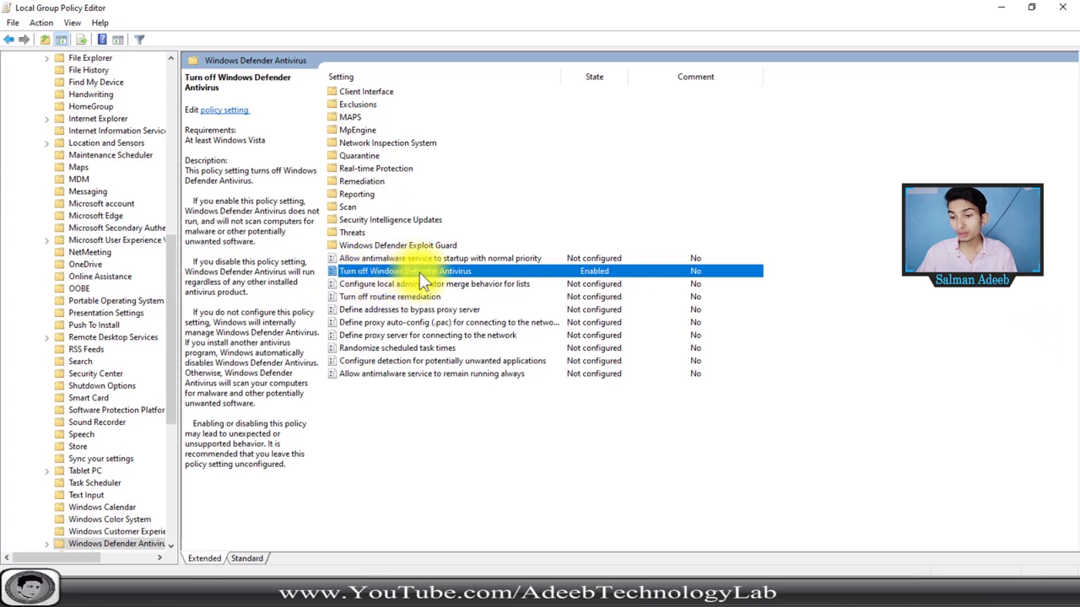
double_click(388, 271)
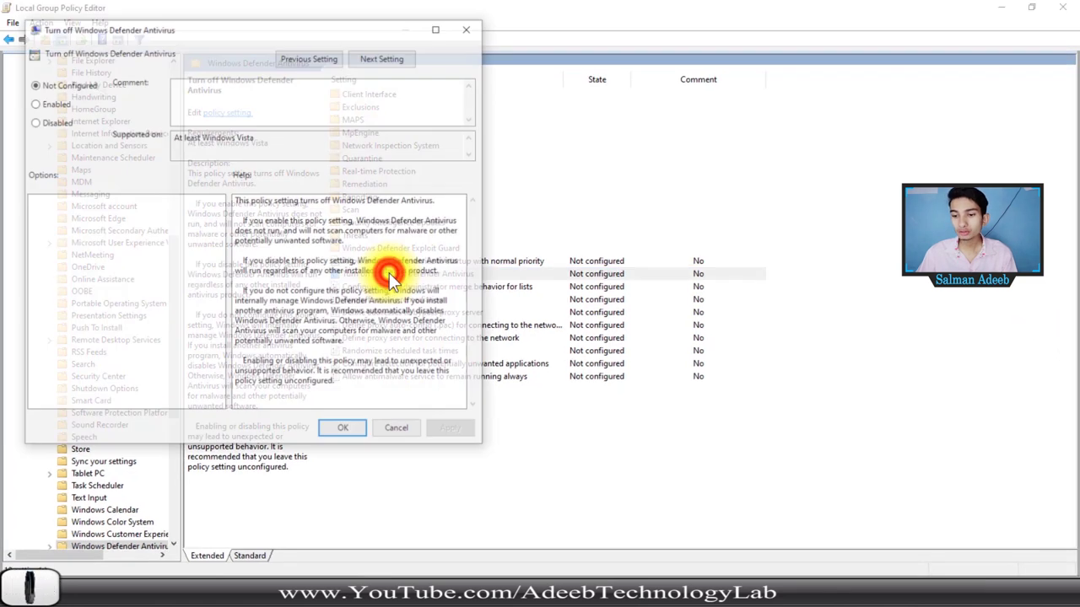
drag(116, 38, 247, 102)
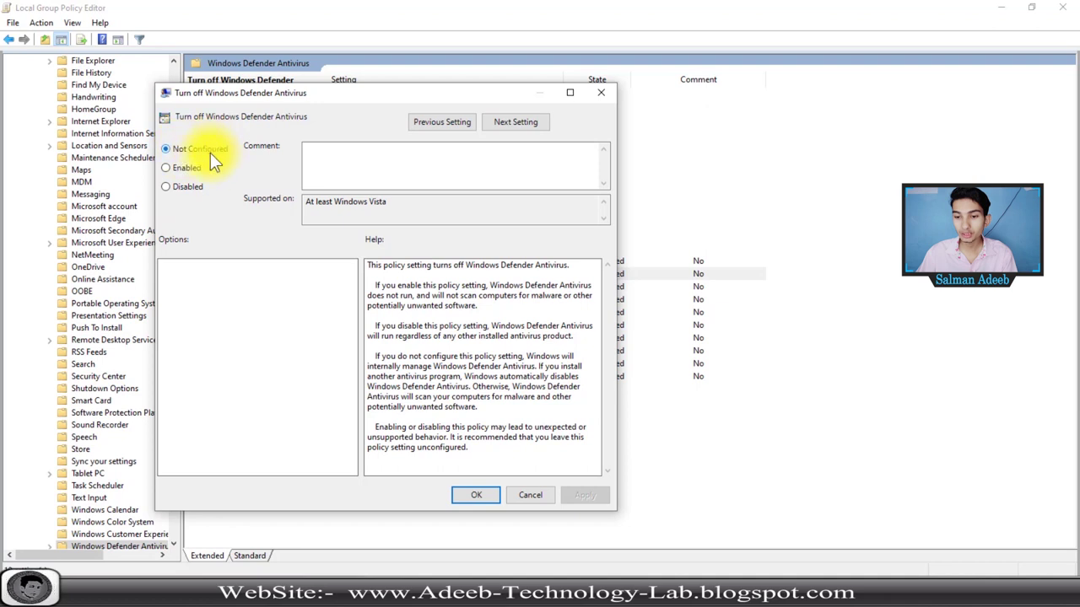
click(180, 168)
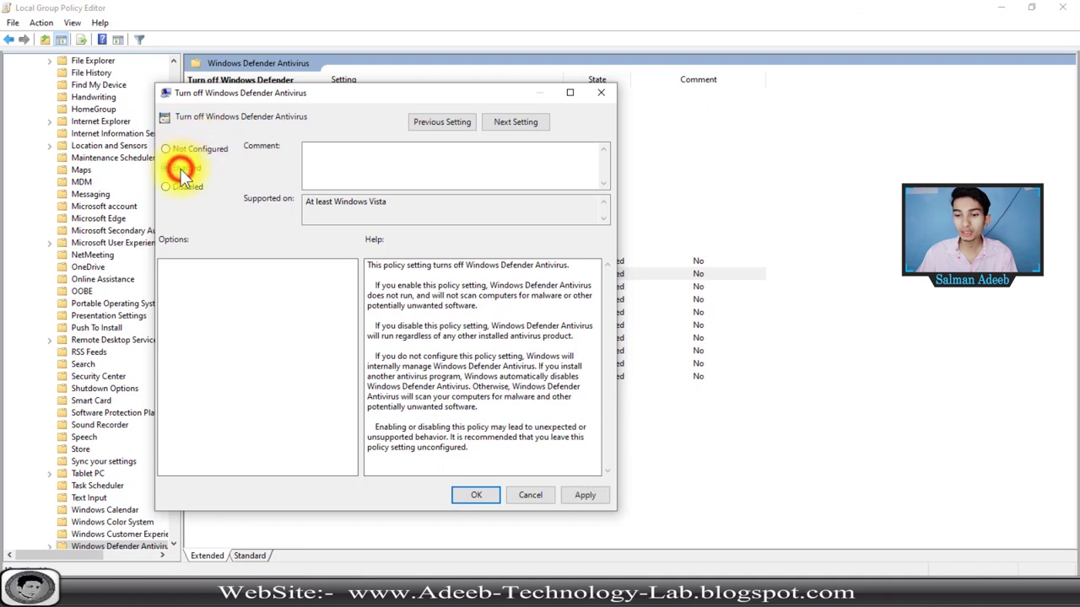
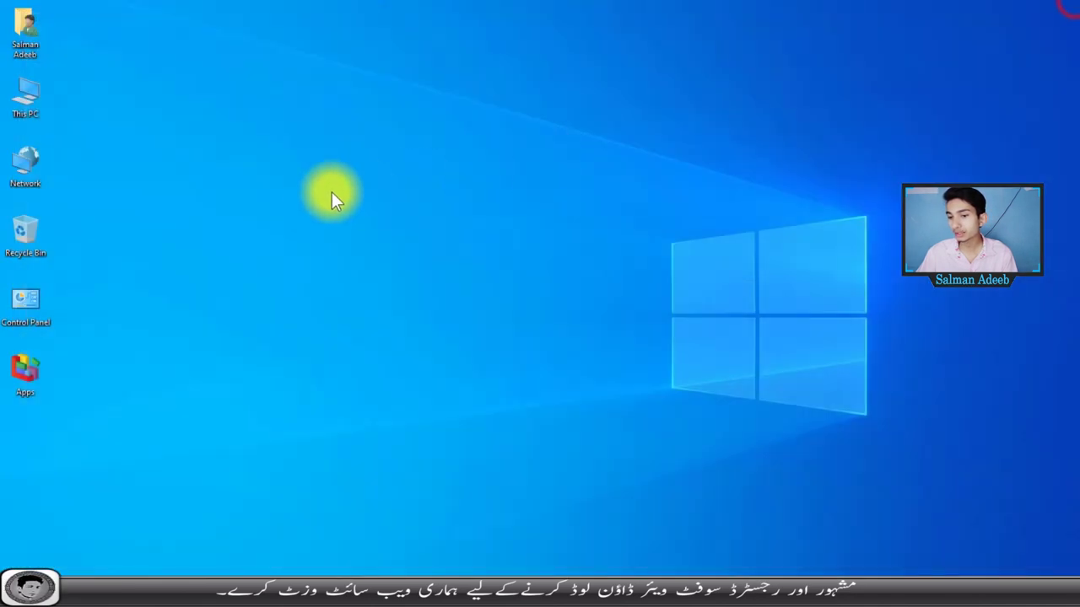
click(362, 211)
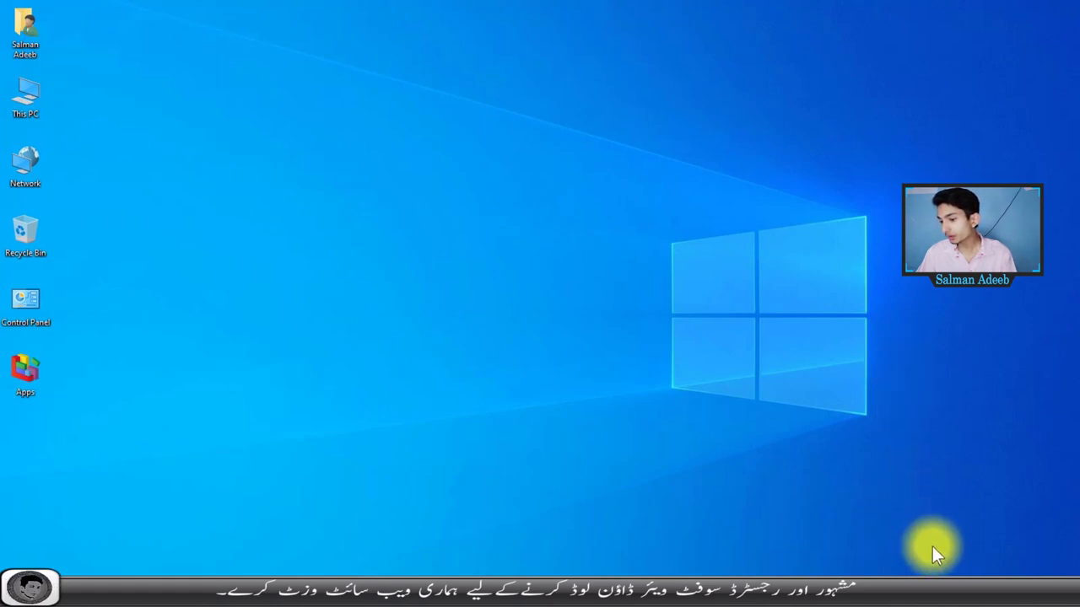
Step: Open the Windows Security dashboard and go to the Virus & threat protection settings
right_click(945, 591)
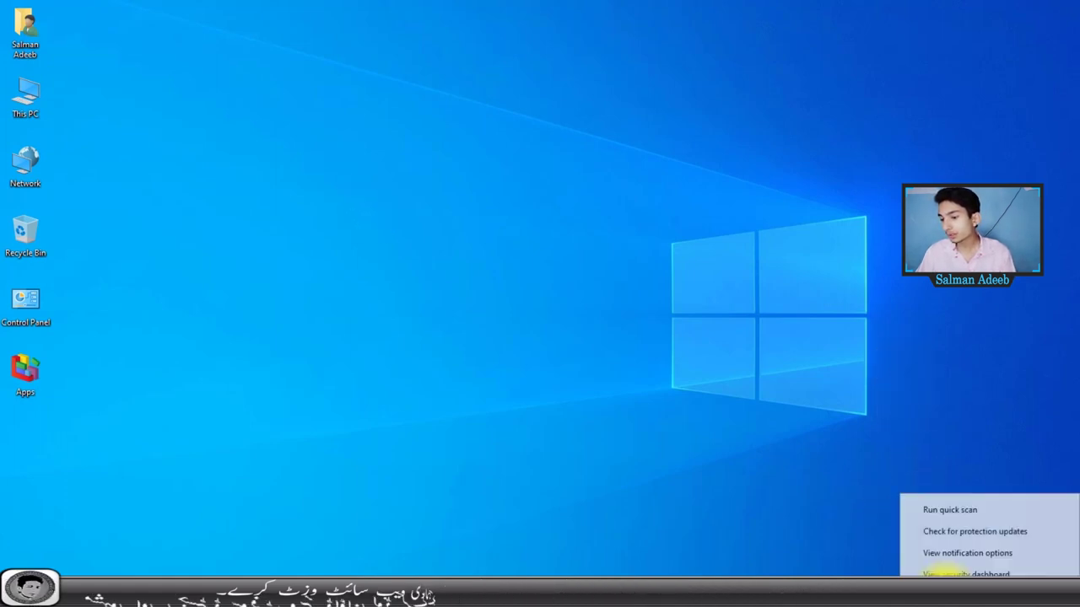
click(941, 572)
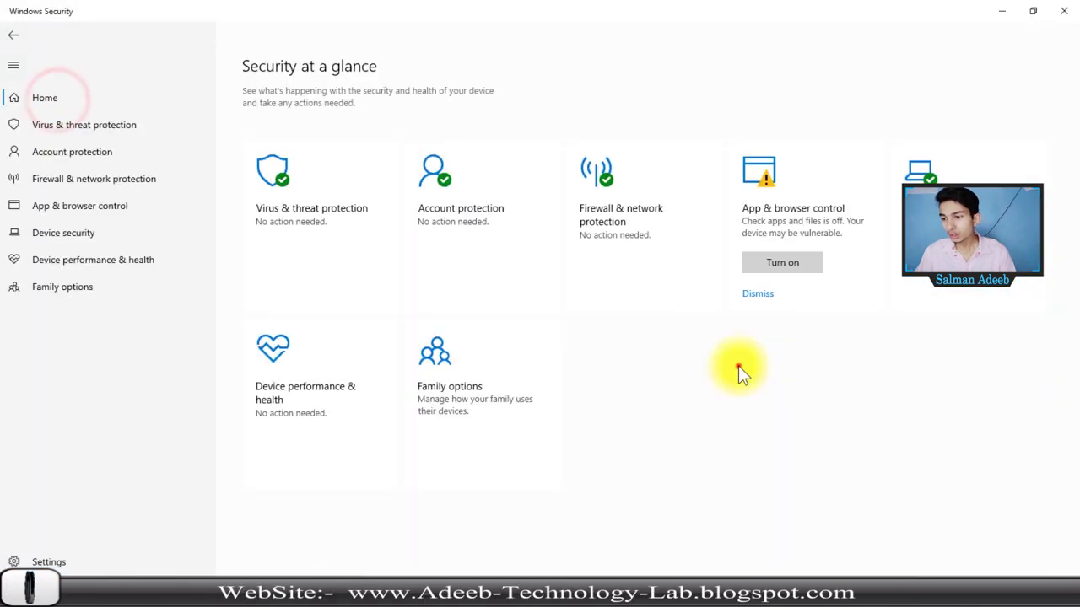
click(738, 366)
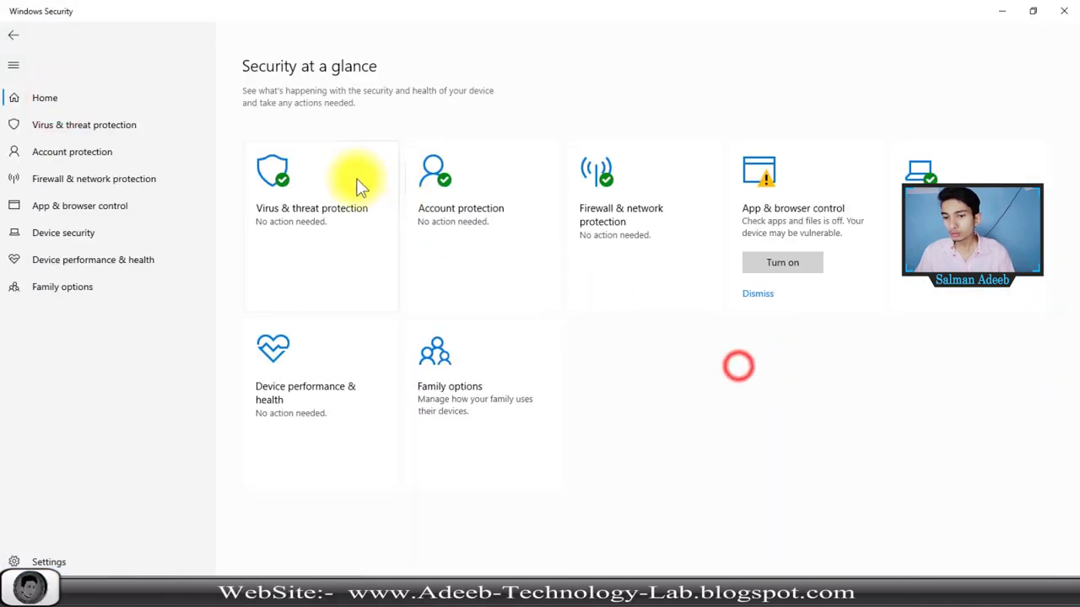
click(304, 189)
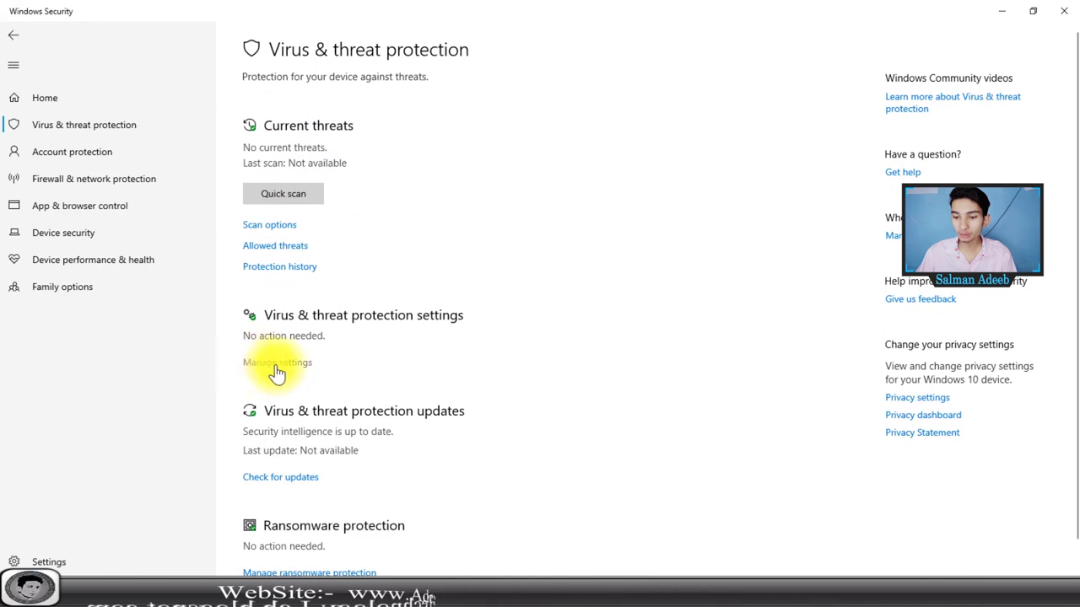
click(295, 365)
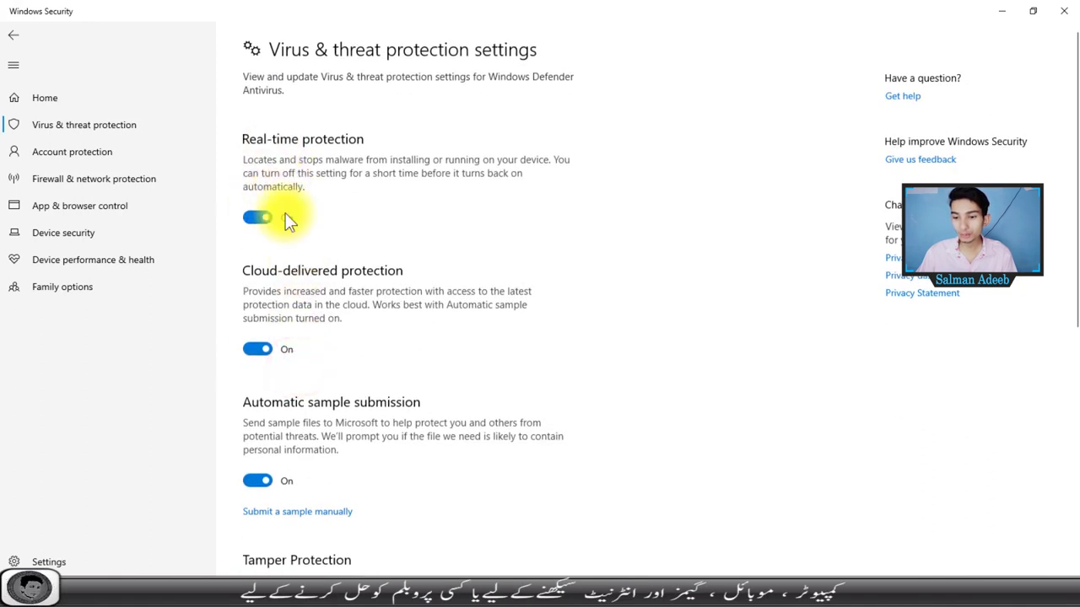
Step: Turn off Real-time protection, Cloud-delivered protection and Automatic sample submission, and close Windows Security to return to the desktop
scroll(291, 236, down, 4)
scroll(309, 320, down, 1)
scroll(309, 320, up, 5)
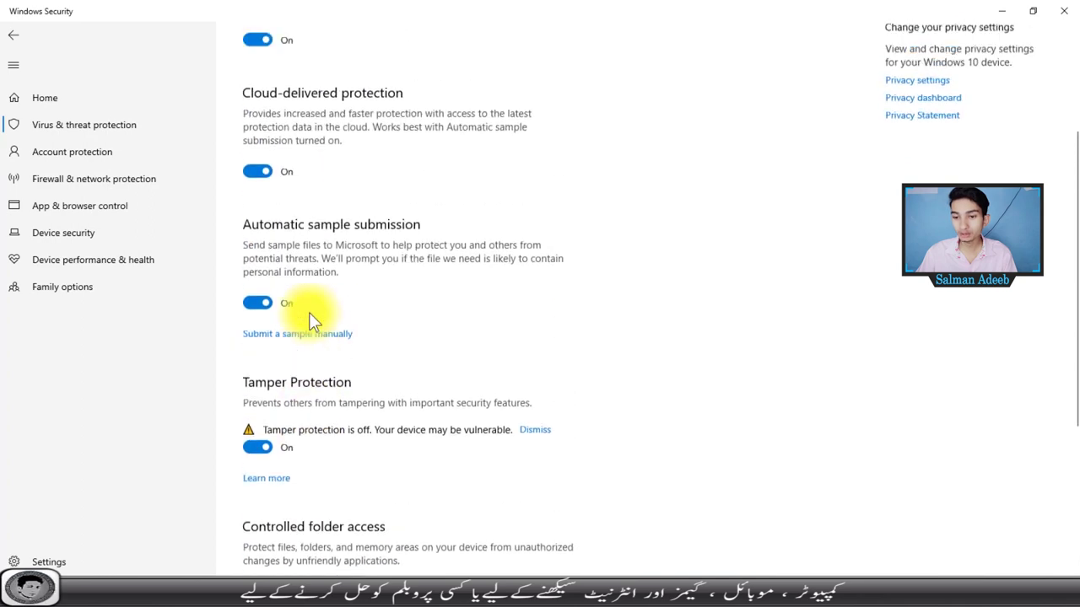
click(254, 216)
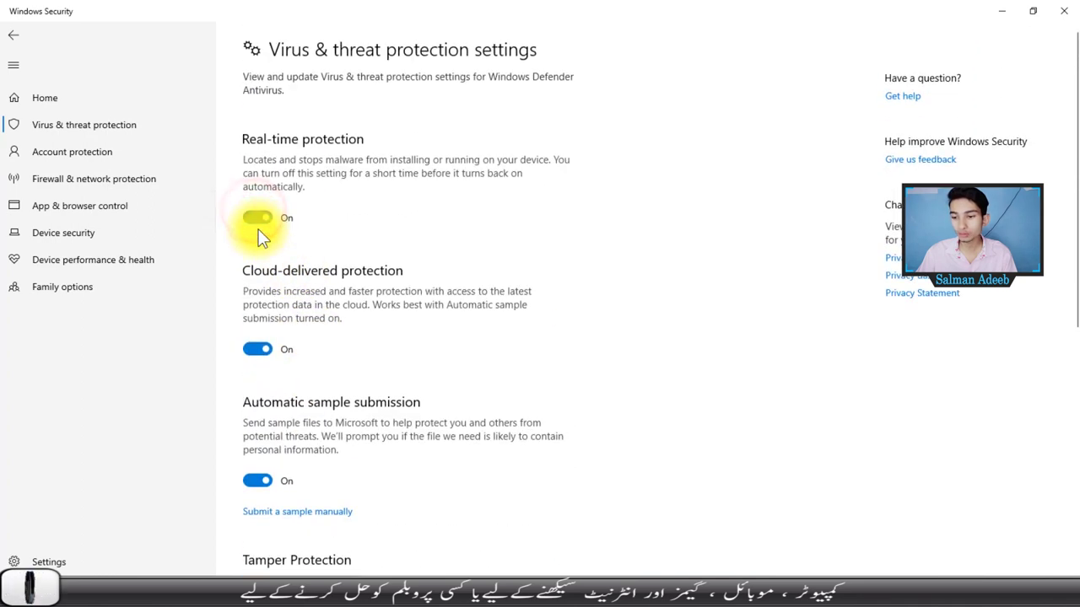
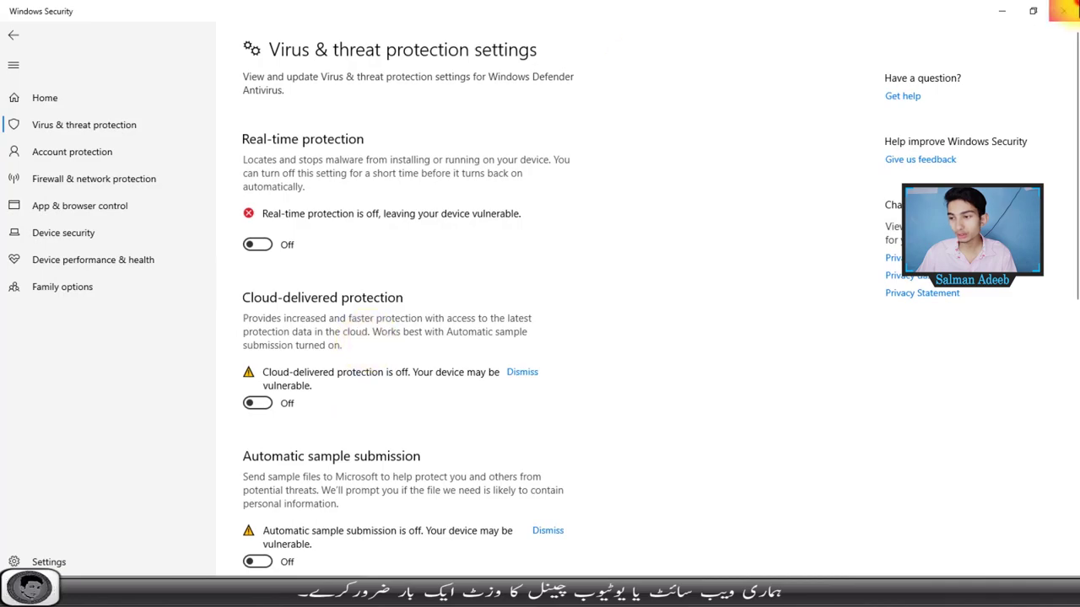
click(1064, 10)
right_click(332, 207)
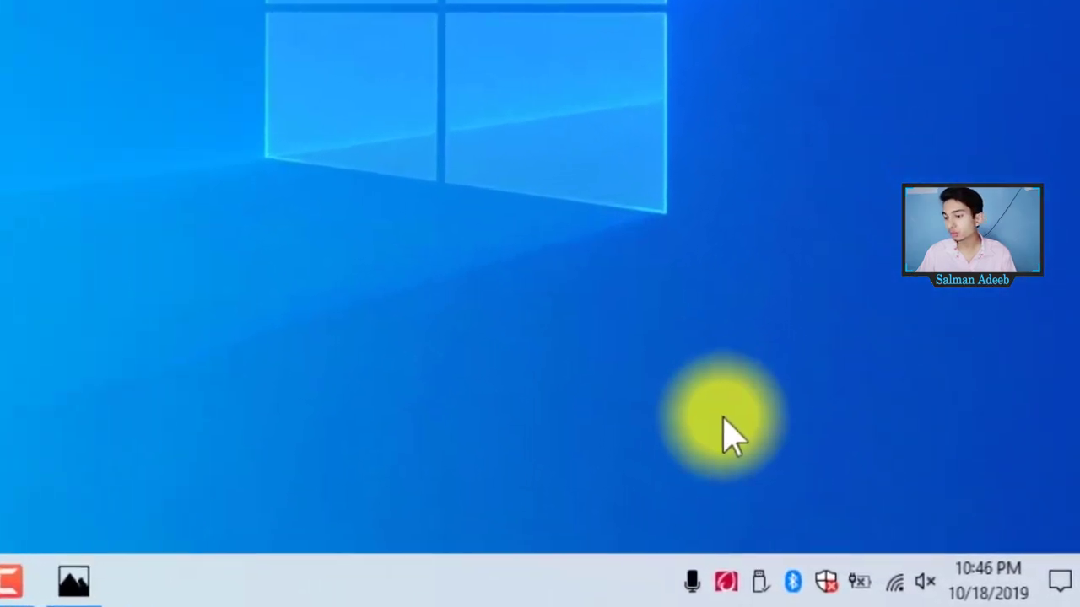